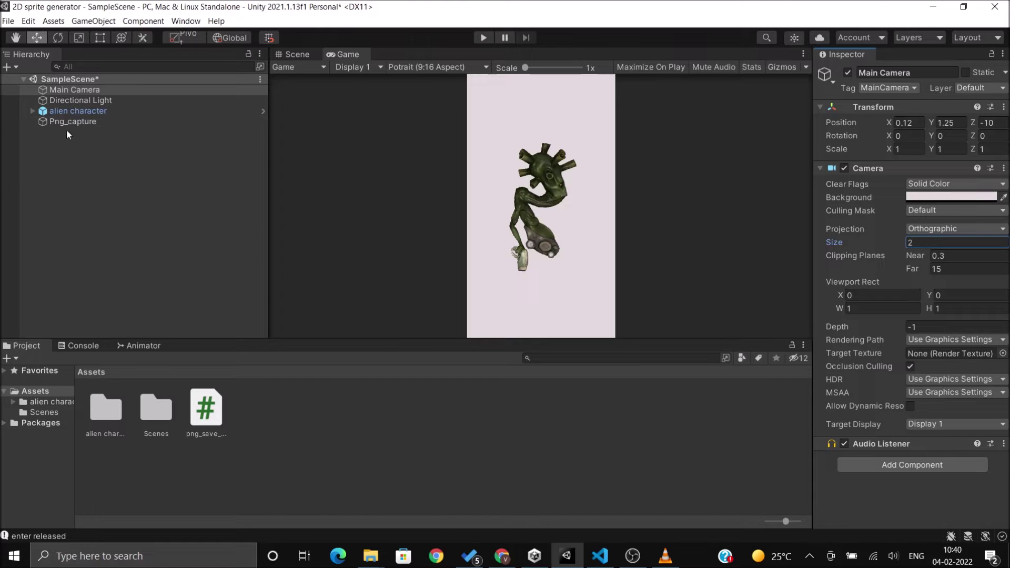
Inspect the alien character, Main Camera and Png_capture, ending on the Directional Light's settings.
click(75, 111)
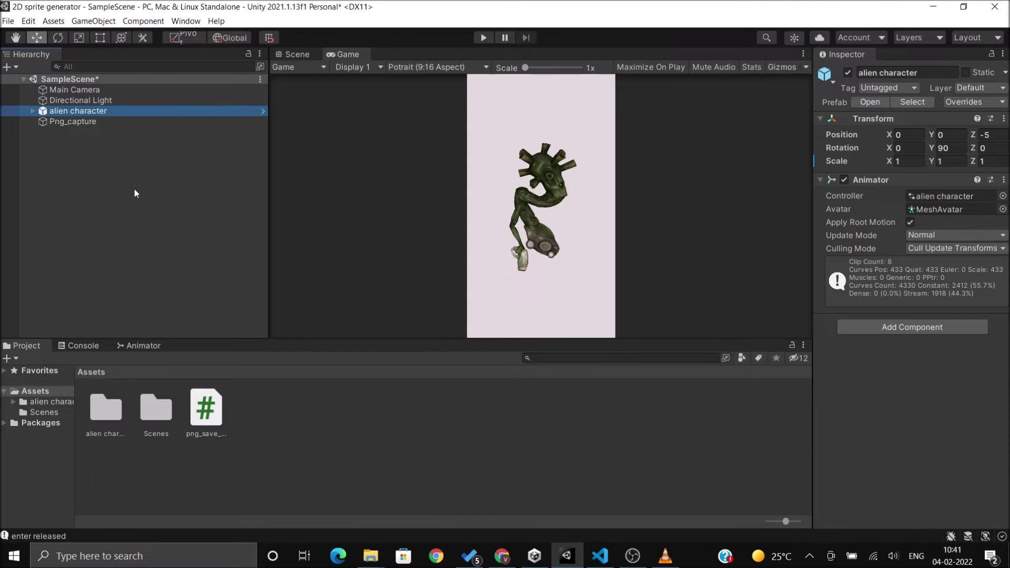
click(87, 90)
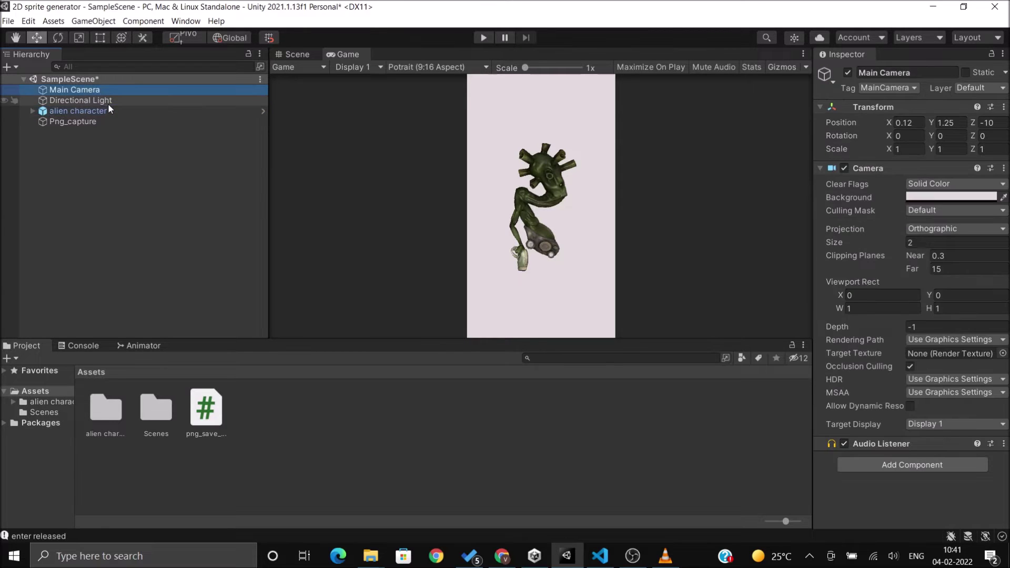
click(108, 101)
click(106, 111)
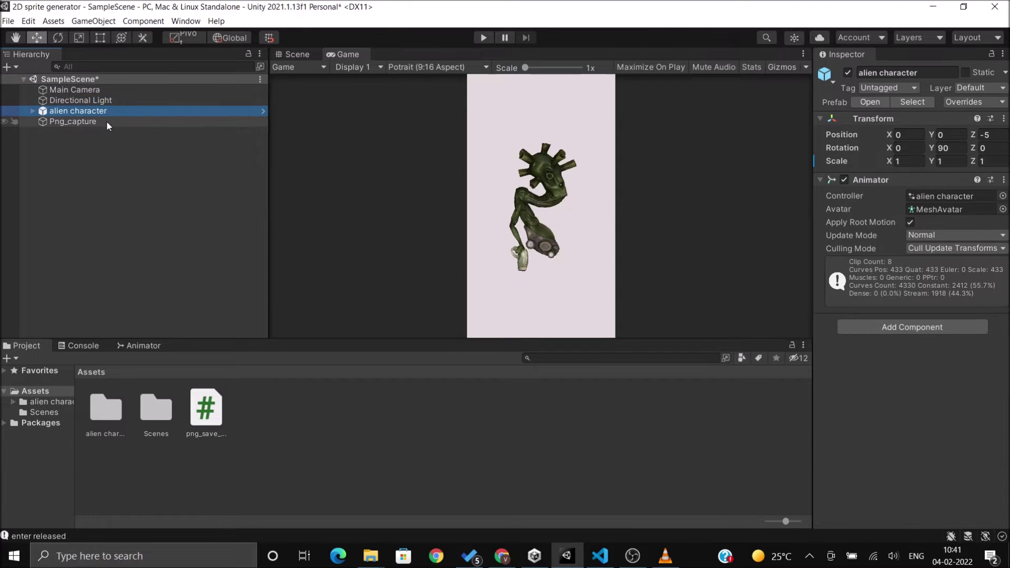
click(107, 121)
click(123, 181)
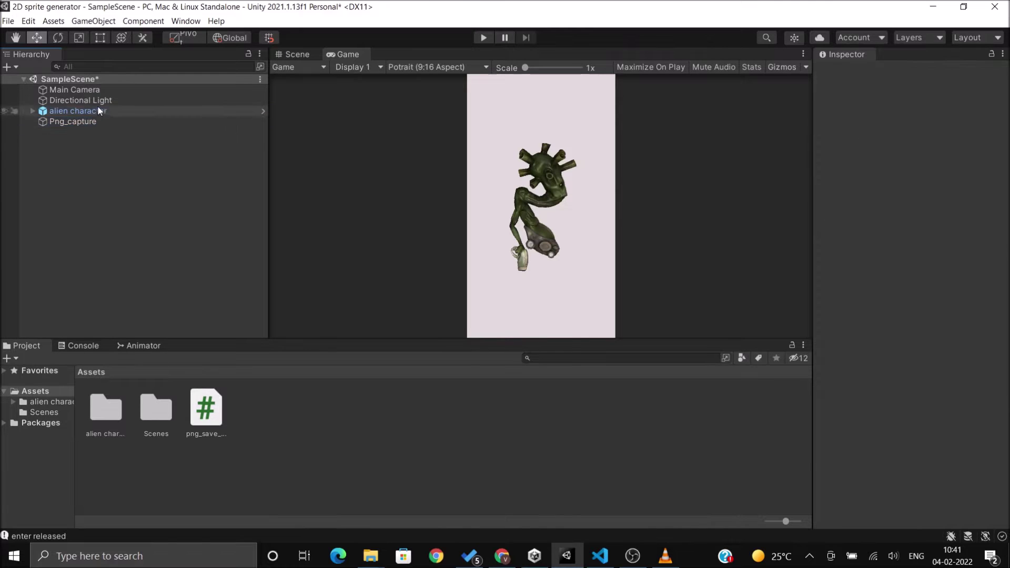
click(115, 102)
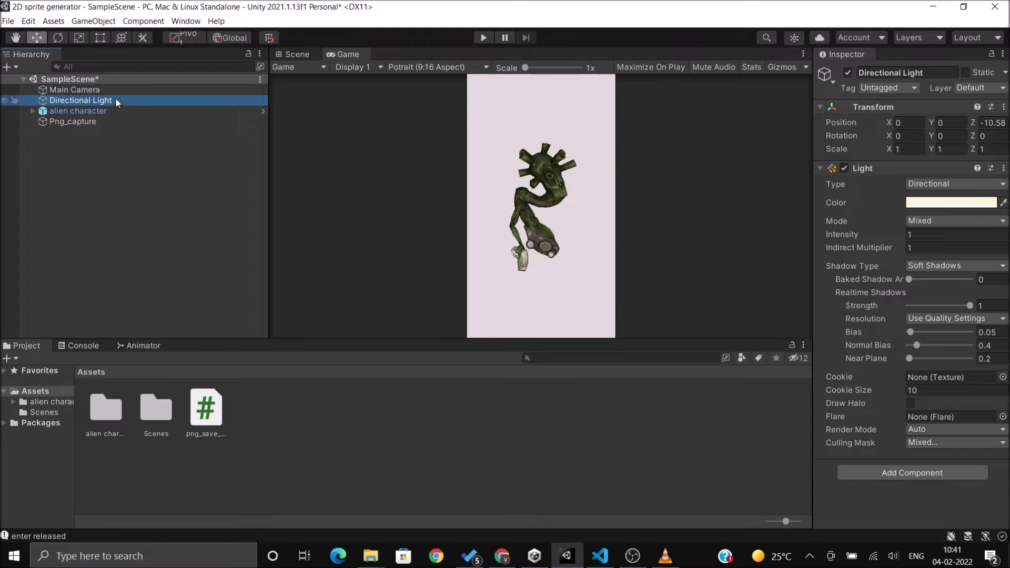
Confirm the Main Camera keeps its Solid Color background and orthographic size 2.
click(116, 93)
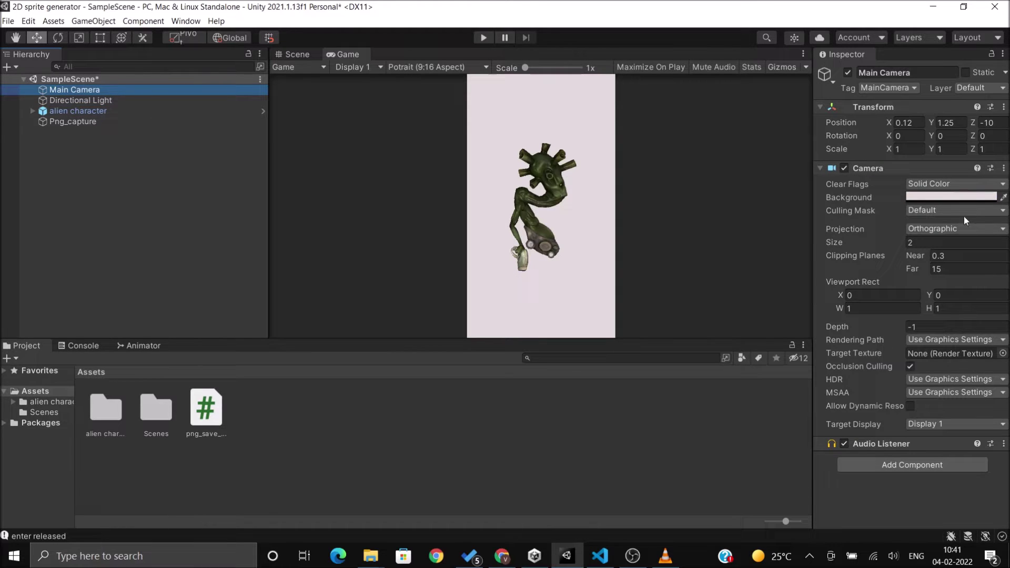
click(942, 183)
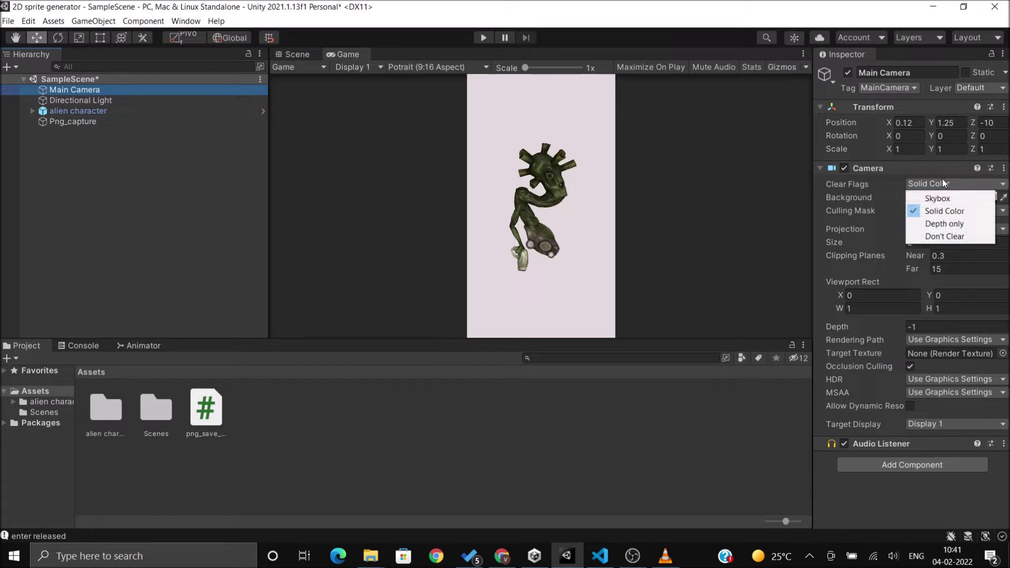
click(943, 179)
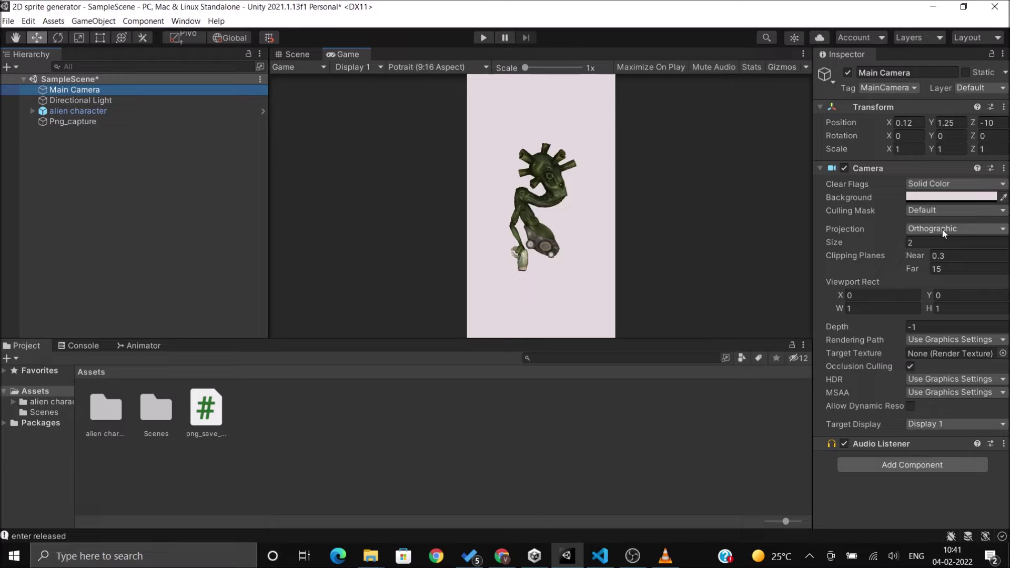
click(917, 242)
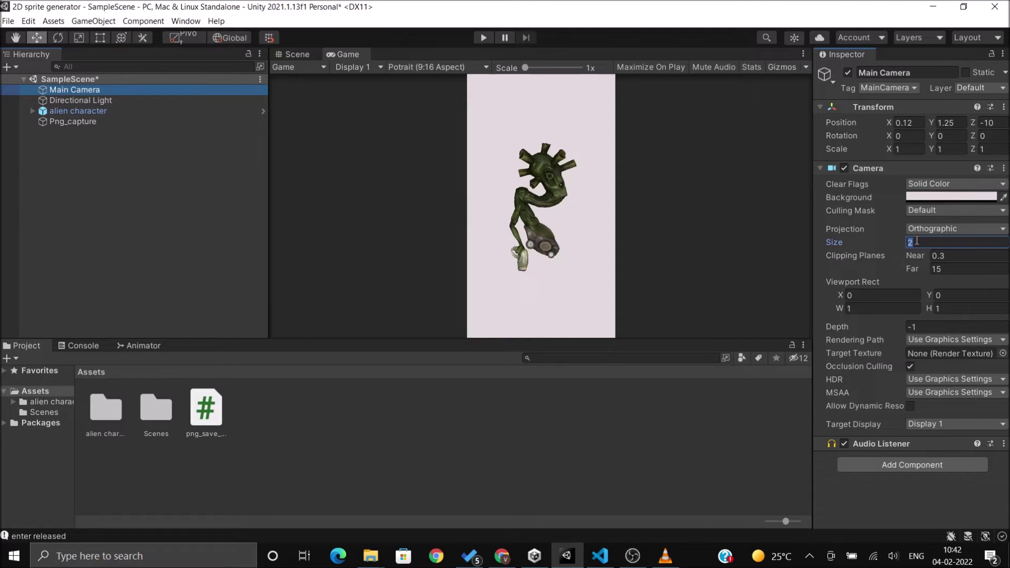
click(916, 242)
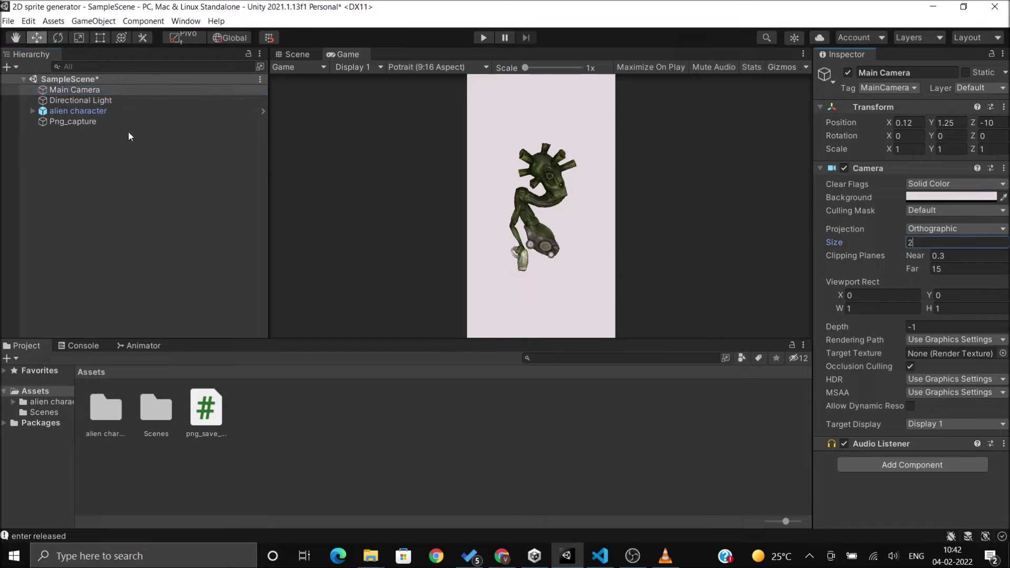
click(97, 121)
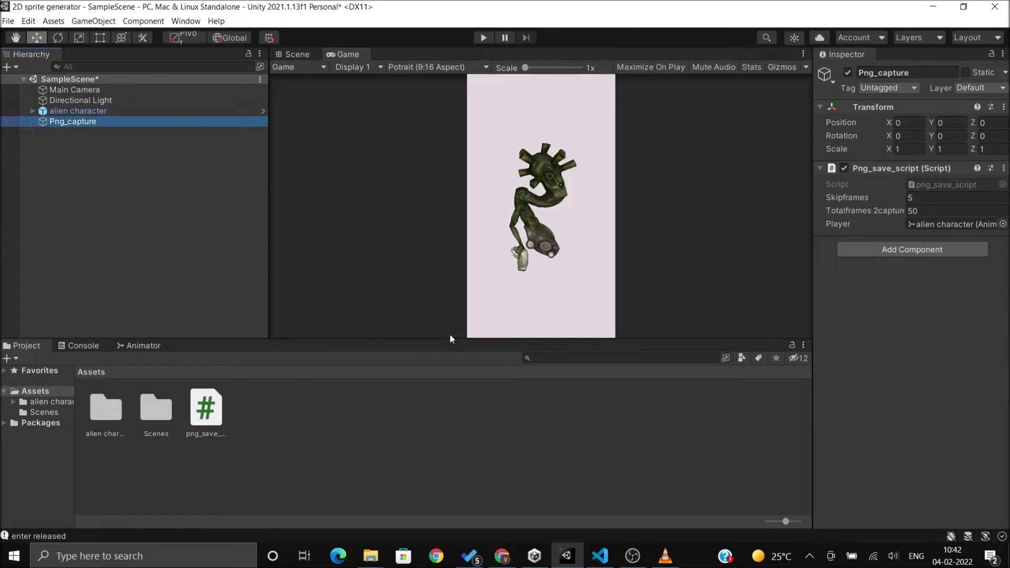
Verify Png_capture's Skipframes is 5 and Totalframes 2capture is 50, then deselect it.
click(915, 210)
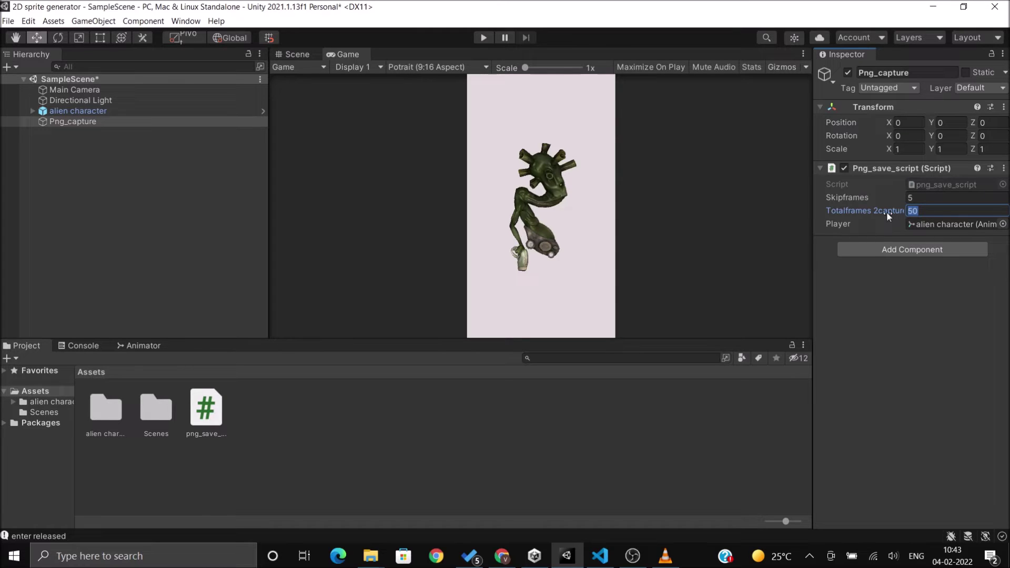
click(924, 198)
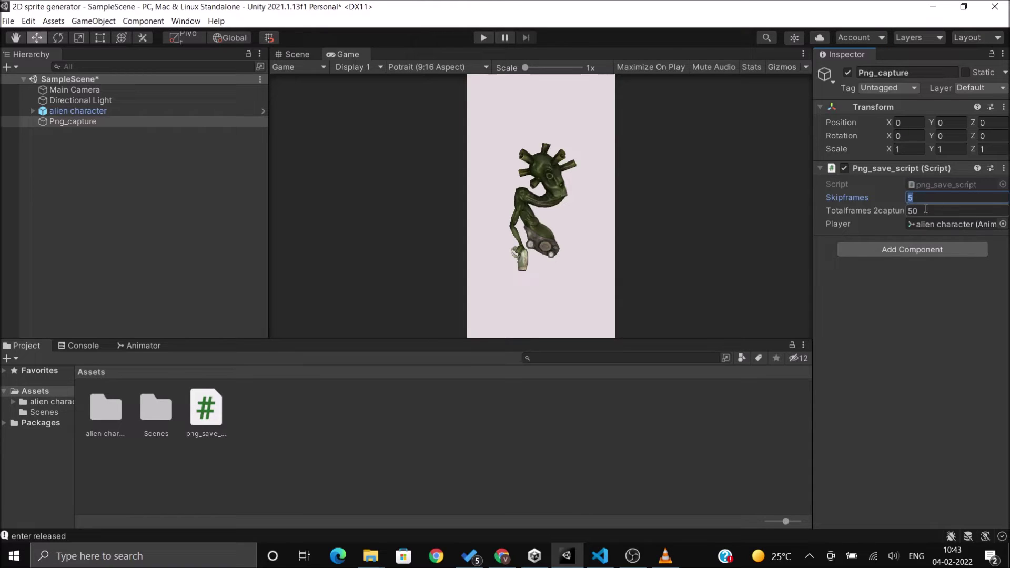
click(926, 210)
click(925, 197)
click(934, 212)
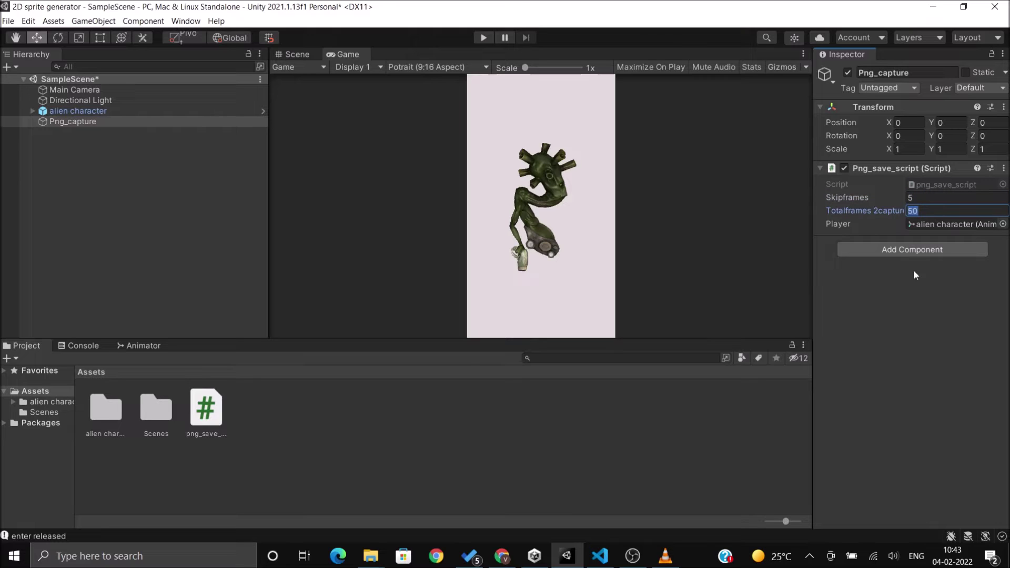
click(165, 232)
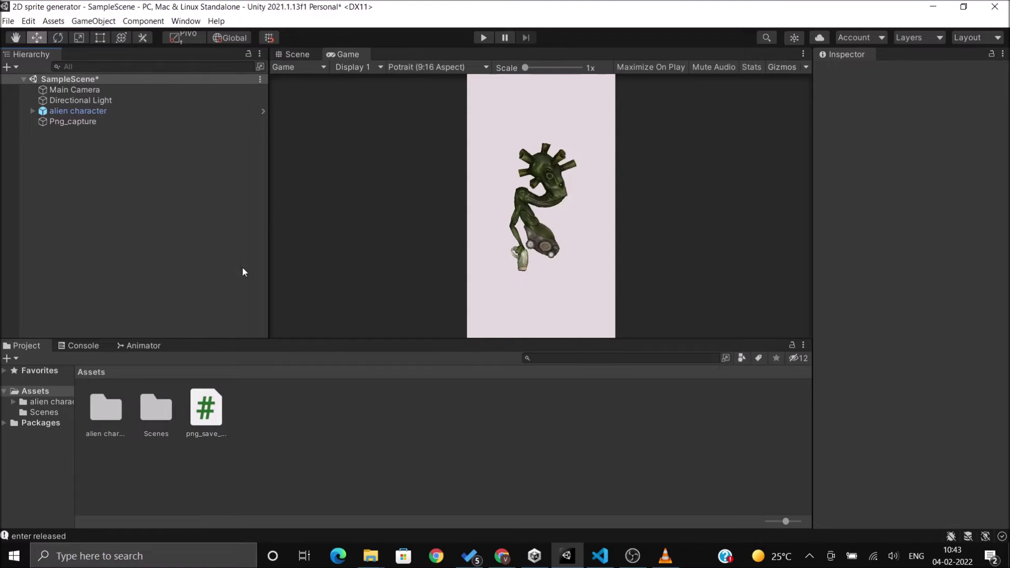
click(78, 110)
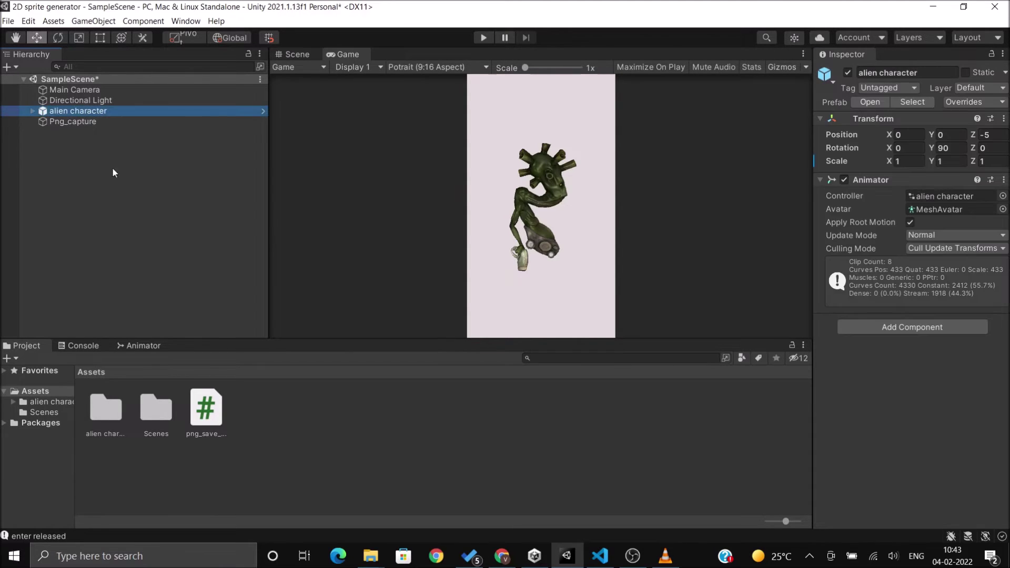
Enlarge the Animator graph and inspect the idle→flight transition's Next_state condition, then enlarge the Game view.
click(141, 346)
drag(284, 340, 289, 189)
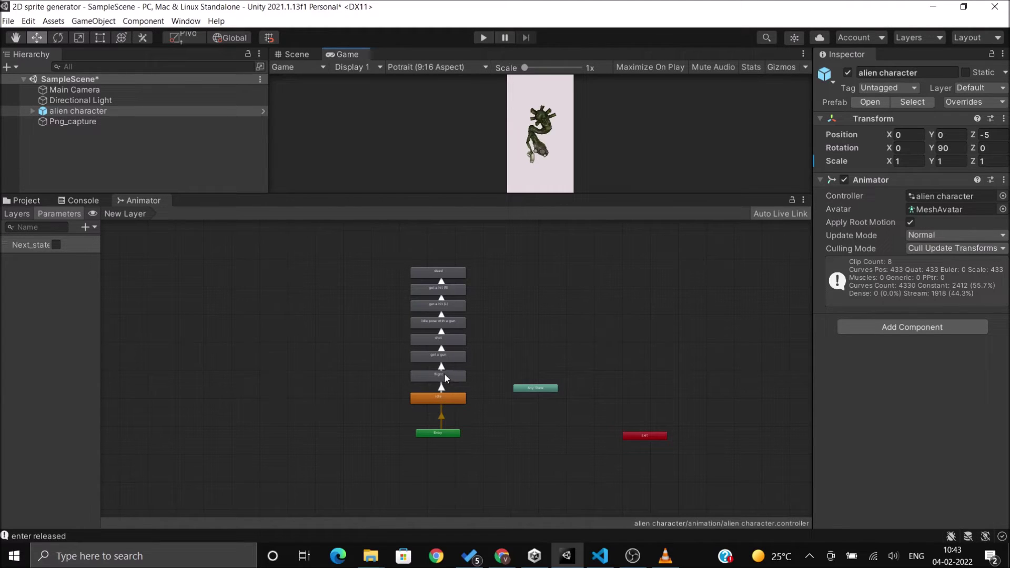
click(440, 388)
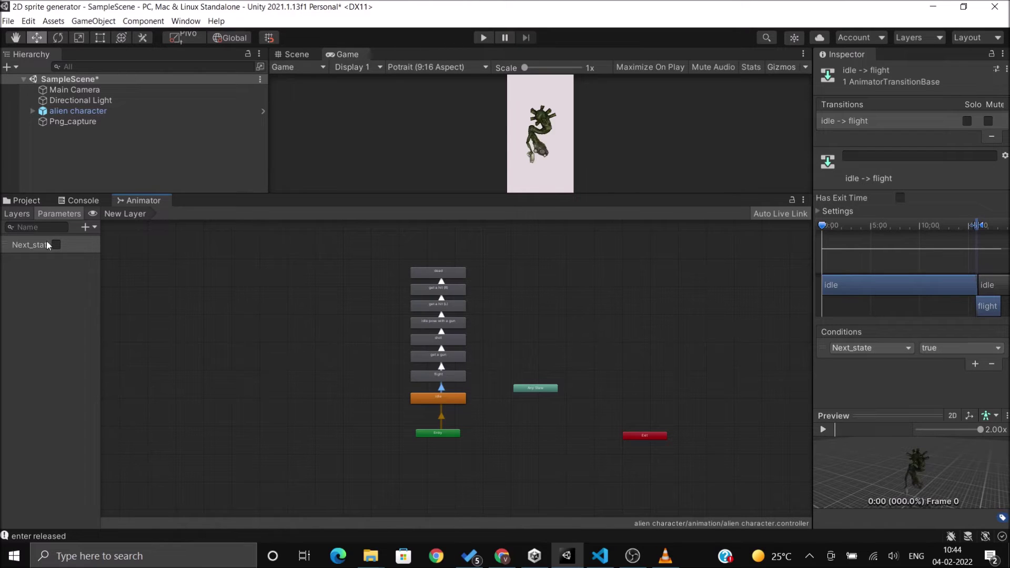
mouse_move(73, 122)
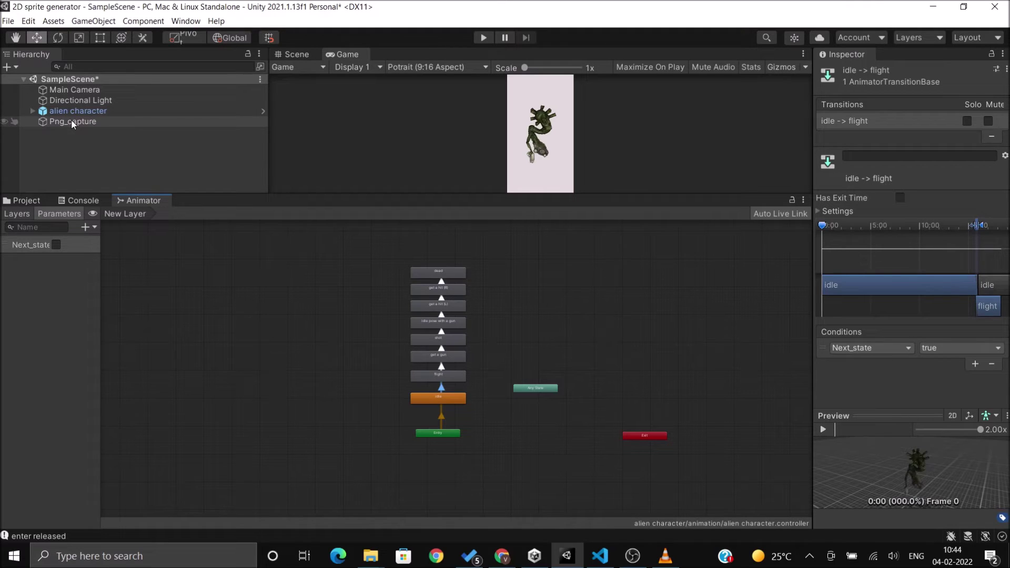
drag(409, 195, 409, 335)
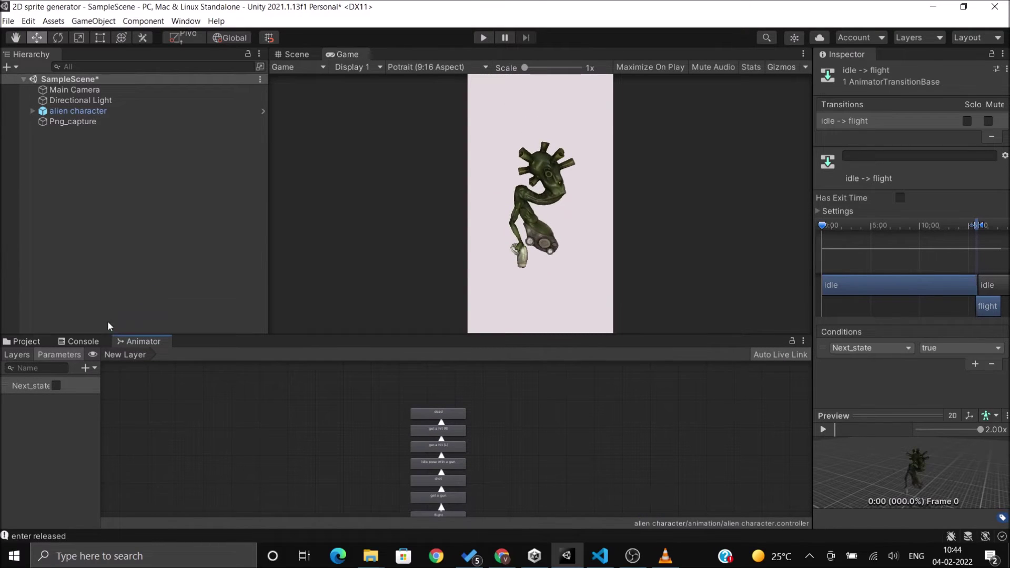
Return to the Project view and enter Play mode to capture the alien's animation frames.
click(32, 341)
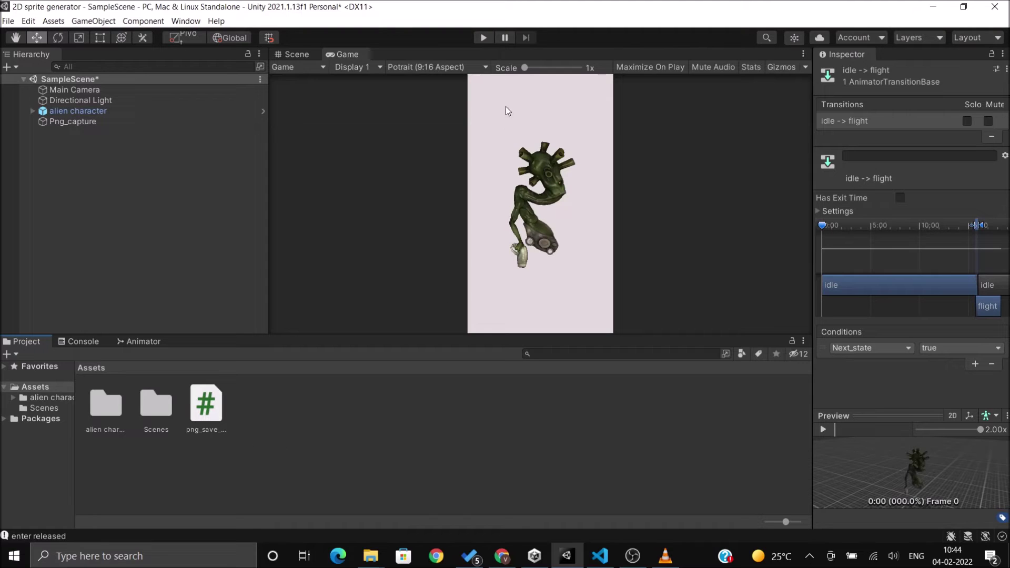
click(483, 38)
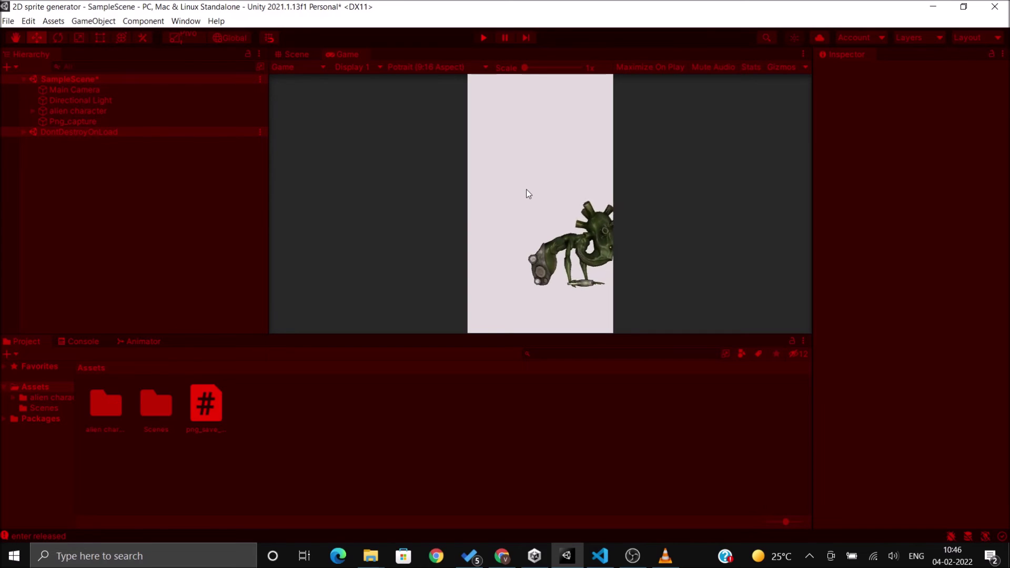
Exit Play mode and check the Console log before returning to the Project assets.
click(485, 38)
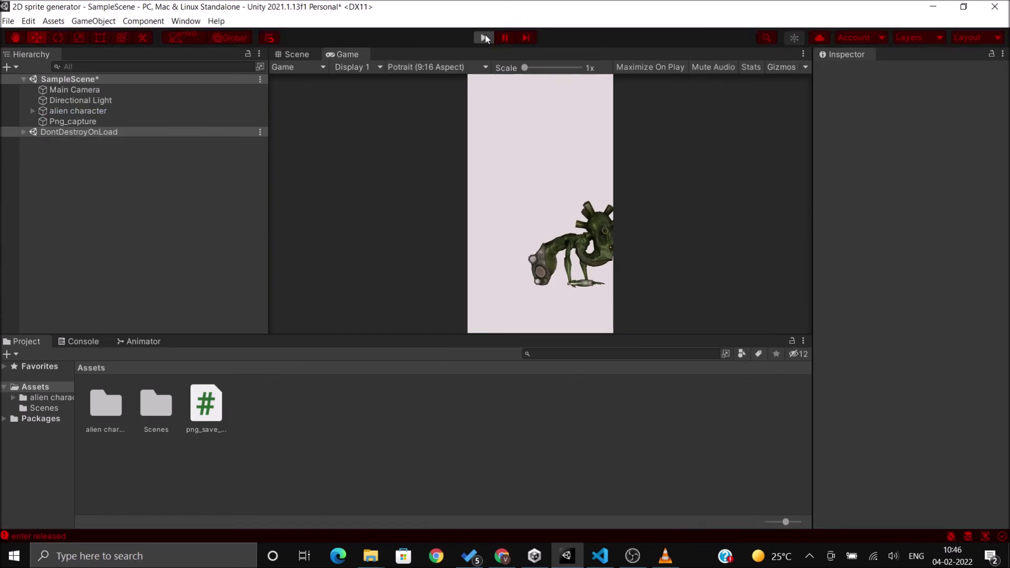
click(86, 339)
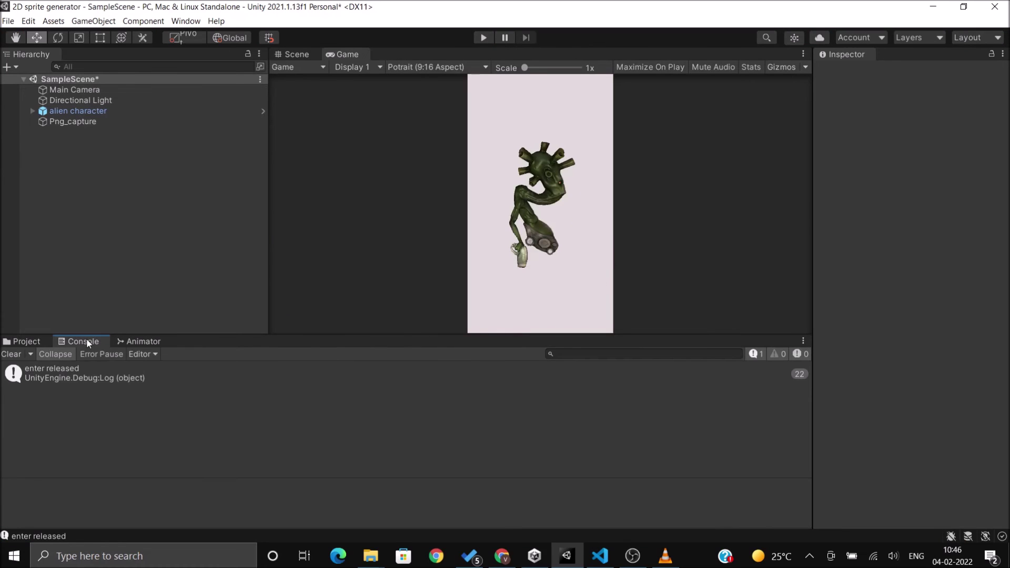
click(26, 341)
Reimport the assets so Animation1–Animation8 appear, dismissing the scene-modified warning.
right_click(339, 477)
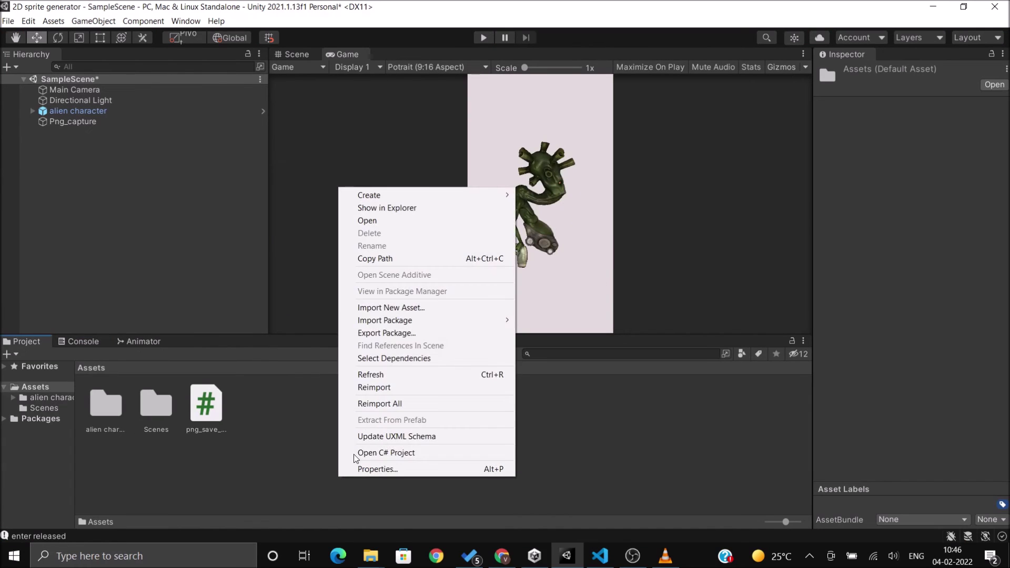
click(394, 386)
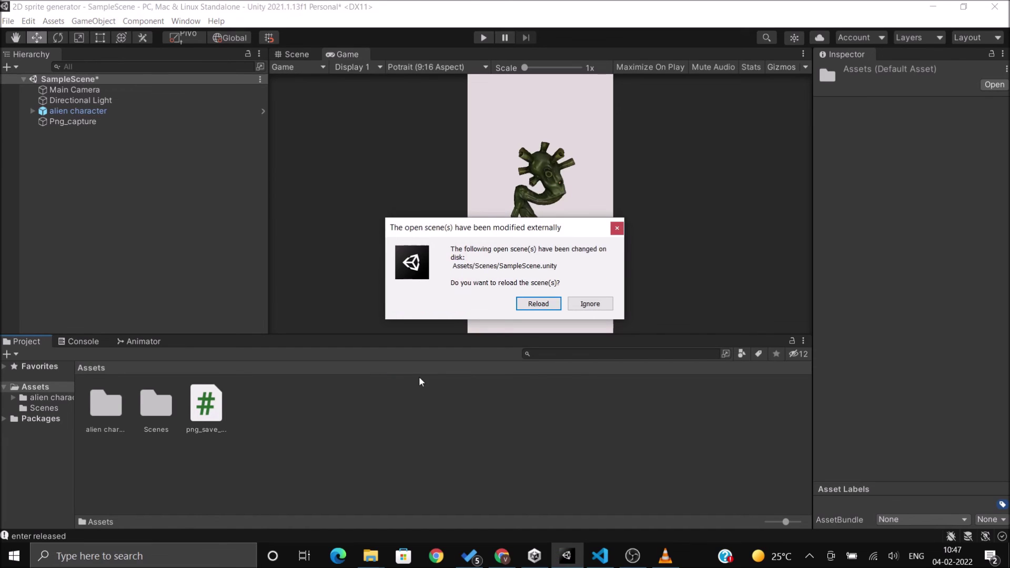
click(597, 307)
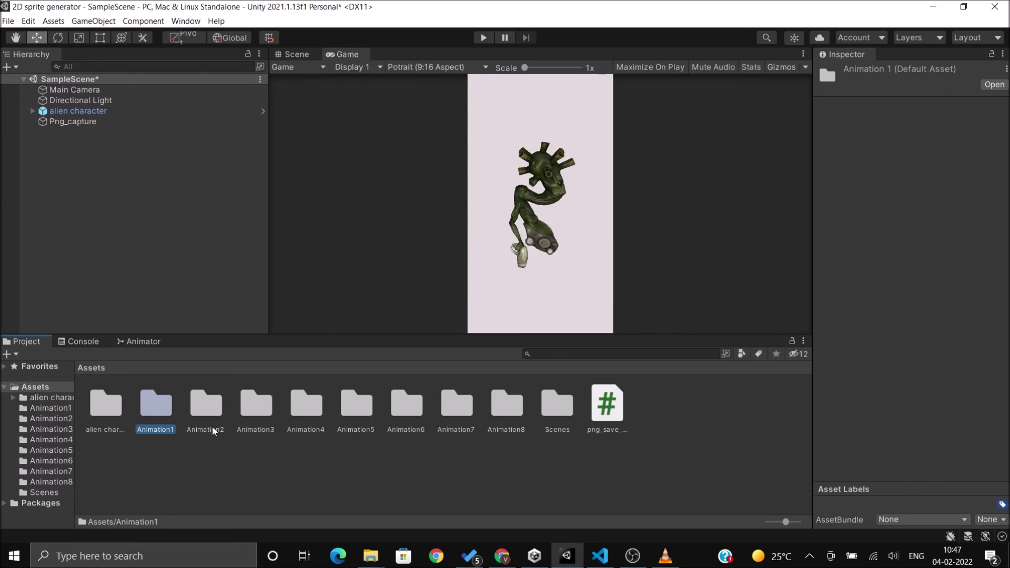
Open the Animation1 folder, preview frame test5 and widen the Inspector.
double_click(156, 407)
click(106, 404)
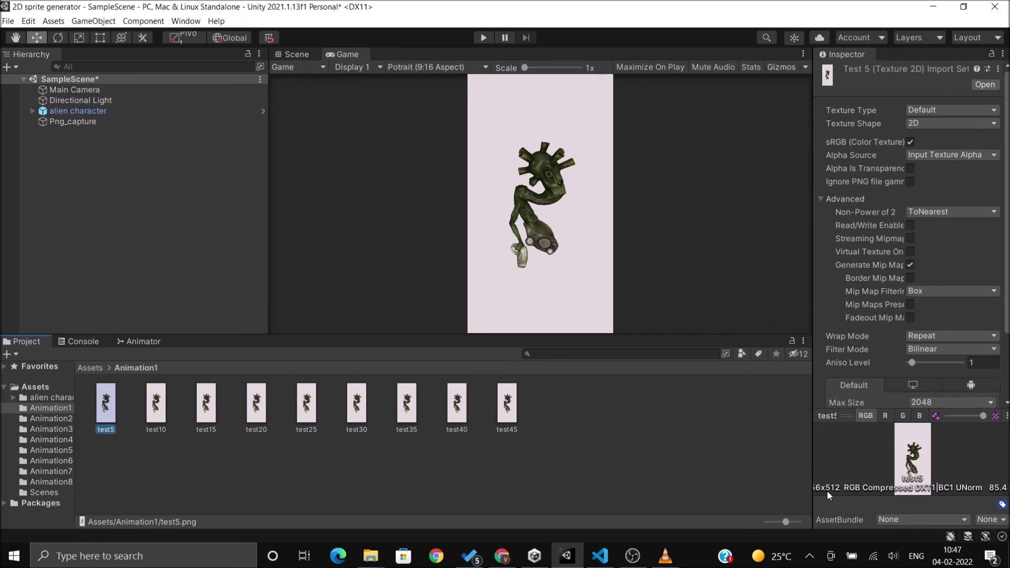
drag(810, 456, 755, 458)
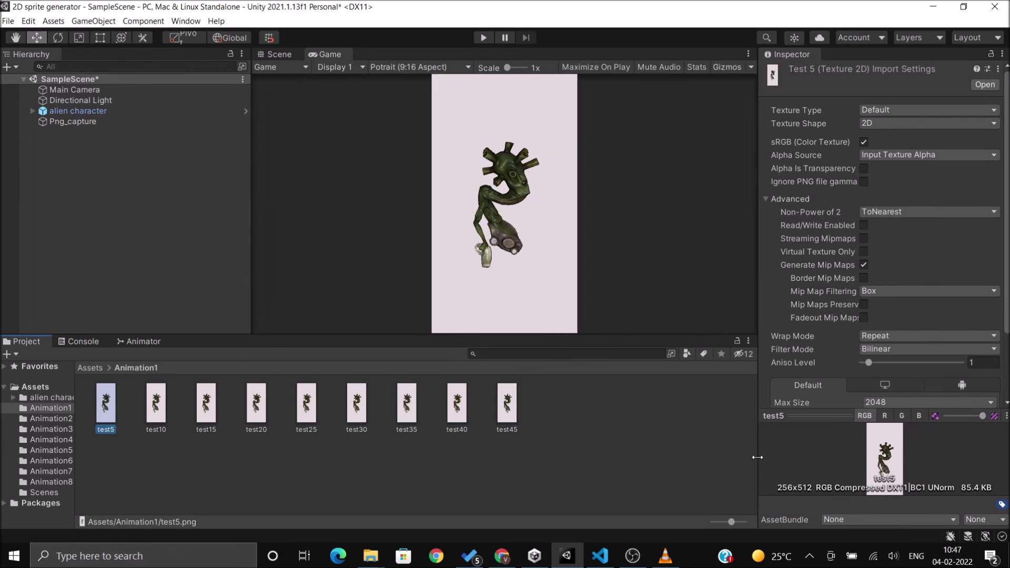
Preview the captured frames test10, test15, test20, test25, test30, test35, test40 and test45.
click(158, 409)
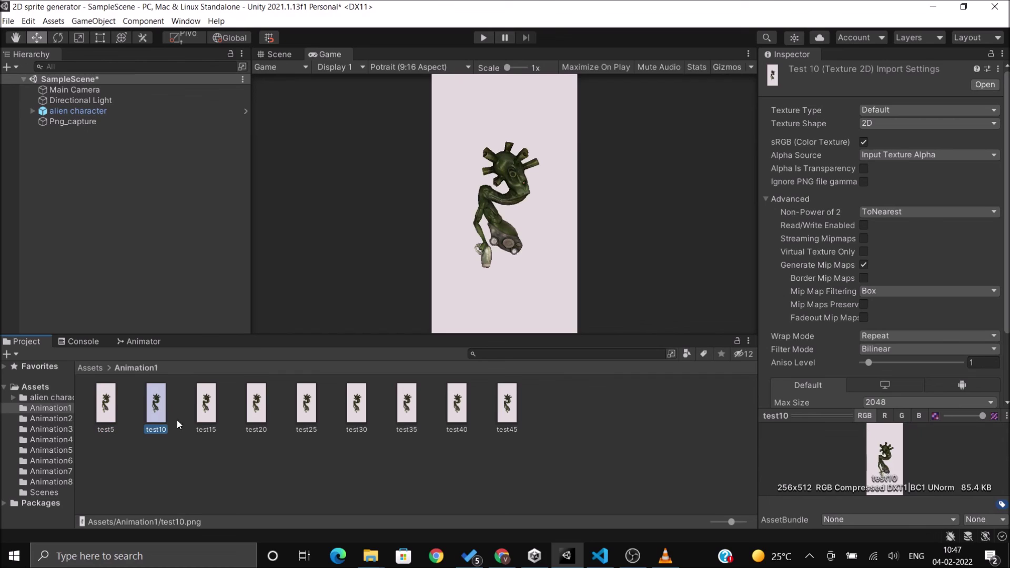
click(201, 410)
click(259, 411)
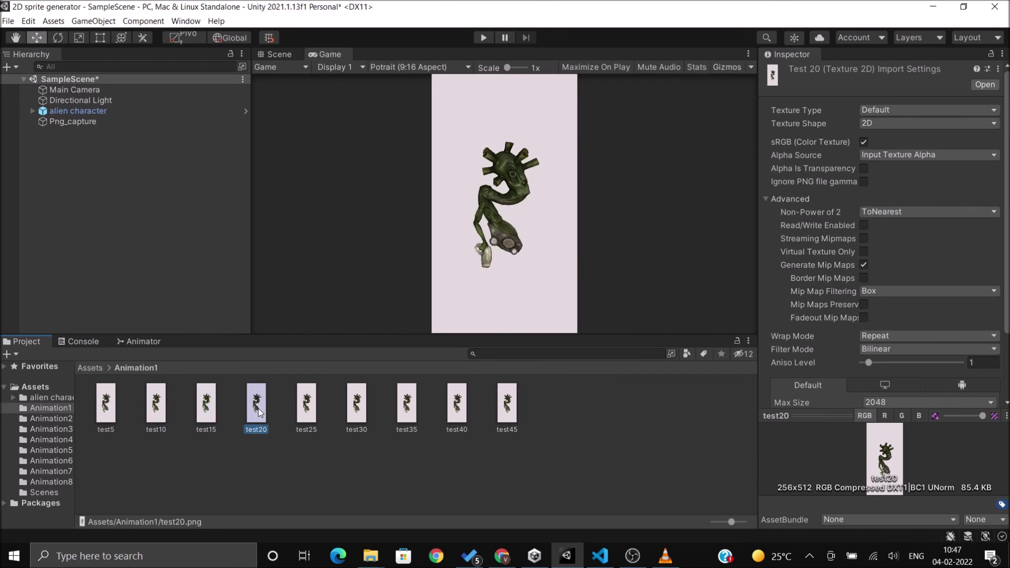
click(308, 412)
click(357, 410)
click(409, 410)
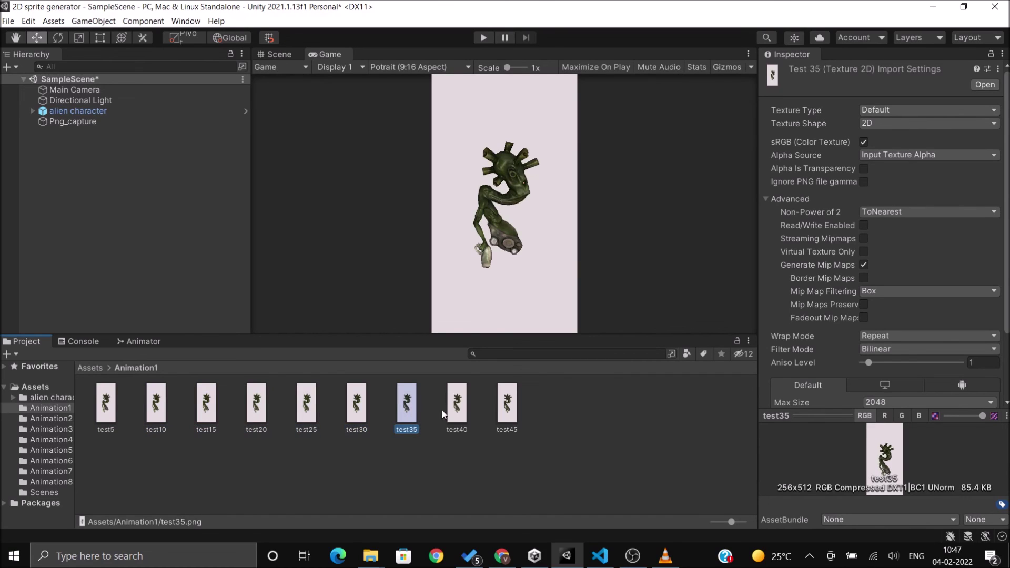
click(457, 406)
click(510, 400)
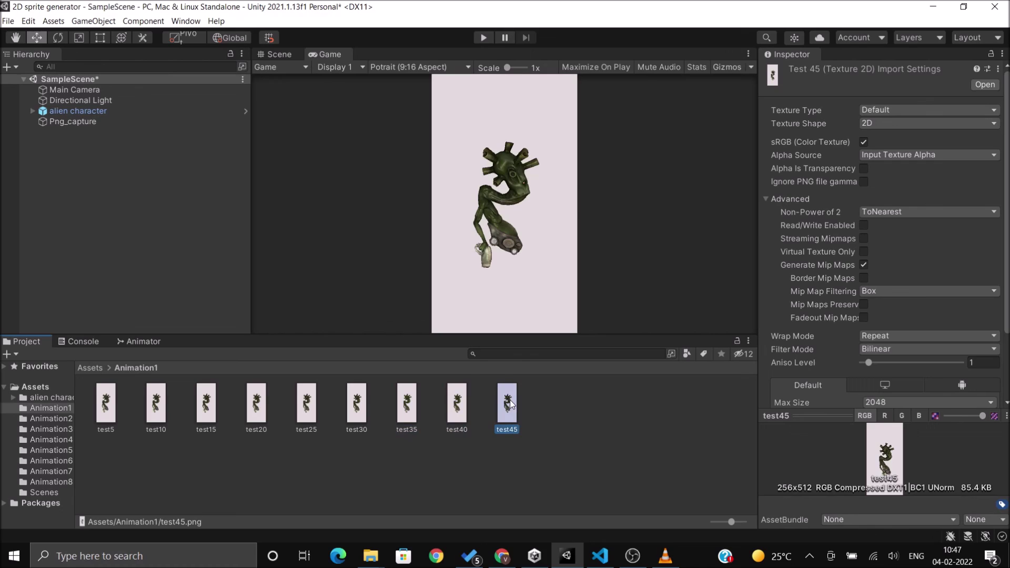